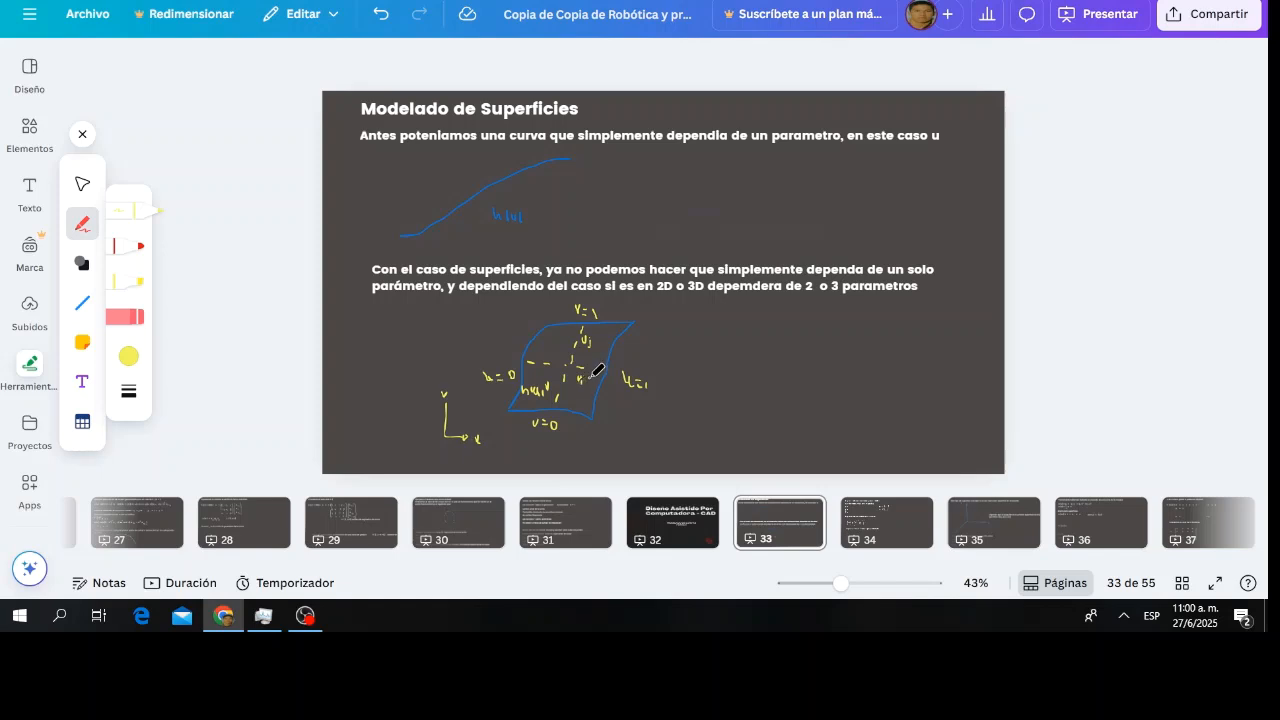
- Draw a dash of the horizontal parameter line across the surface sketch on page 33
{"action": "left_click_drag", "start_coordinate": [580, 365], "coordinate": [597, 365]}
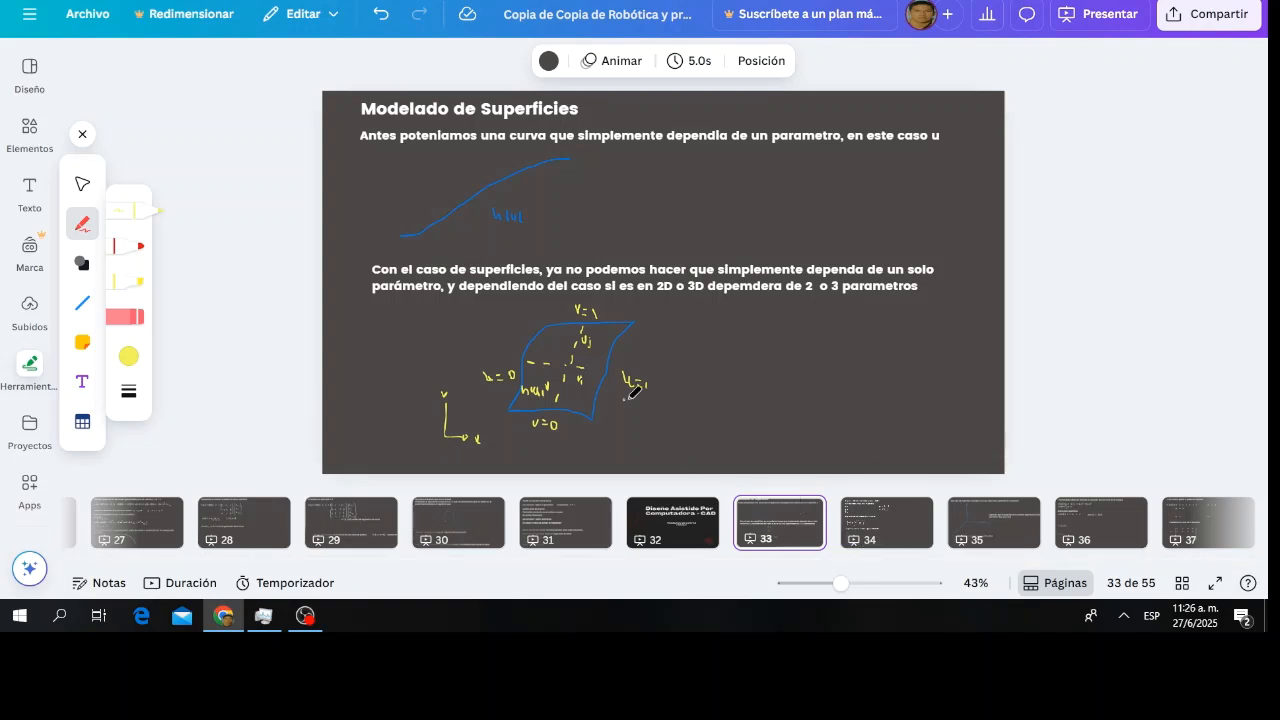
- On page 34, complete the ellipsoid's parametric x equation with "Acosu cosv"
{"action": "left_click", "coordinate": [871, 527]}
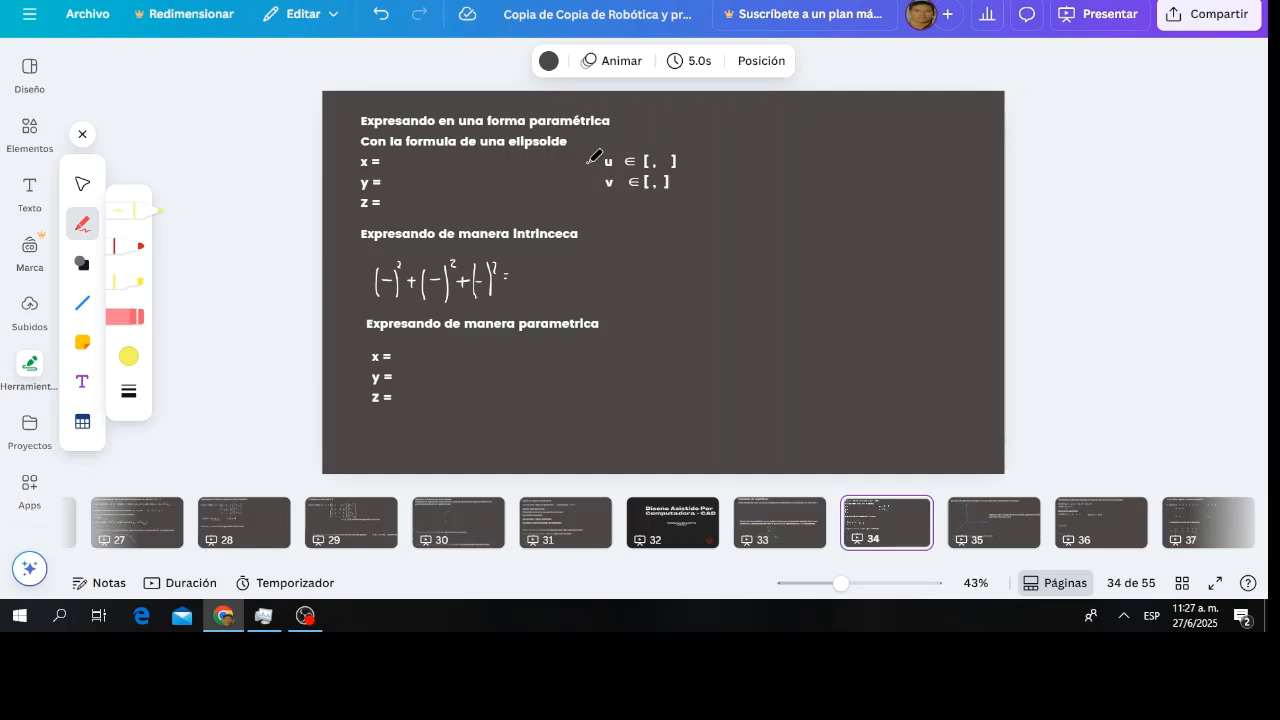
{"action": "left_click", "coordinate": [391, 162]}
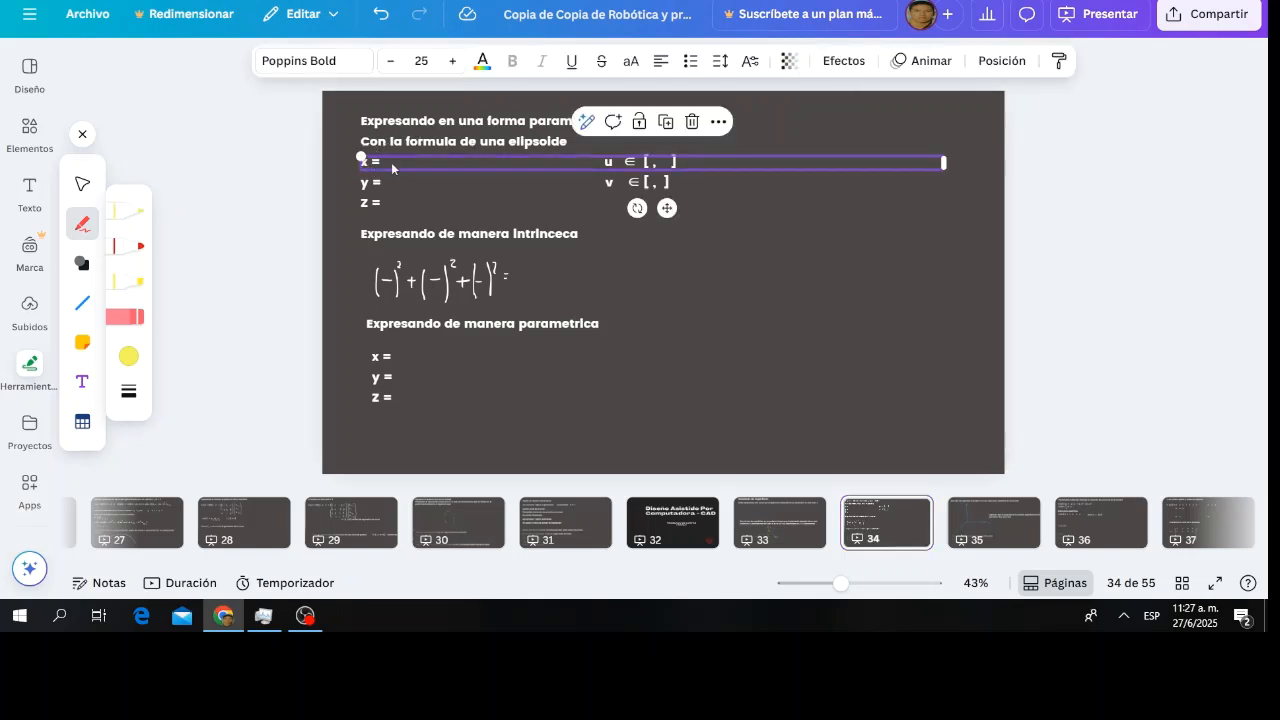
{"action": "left_click", "coordinate": [393, 163]}
{"action": "type", "text": "A"}
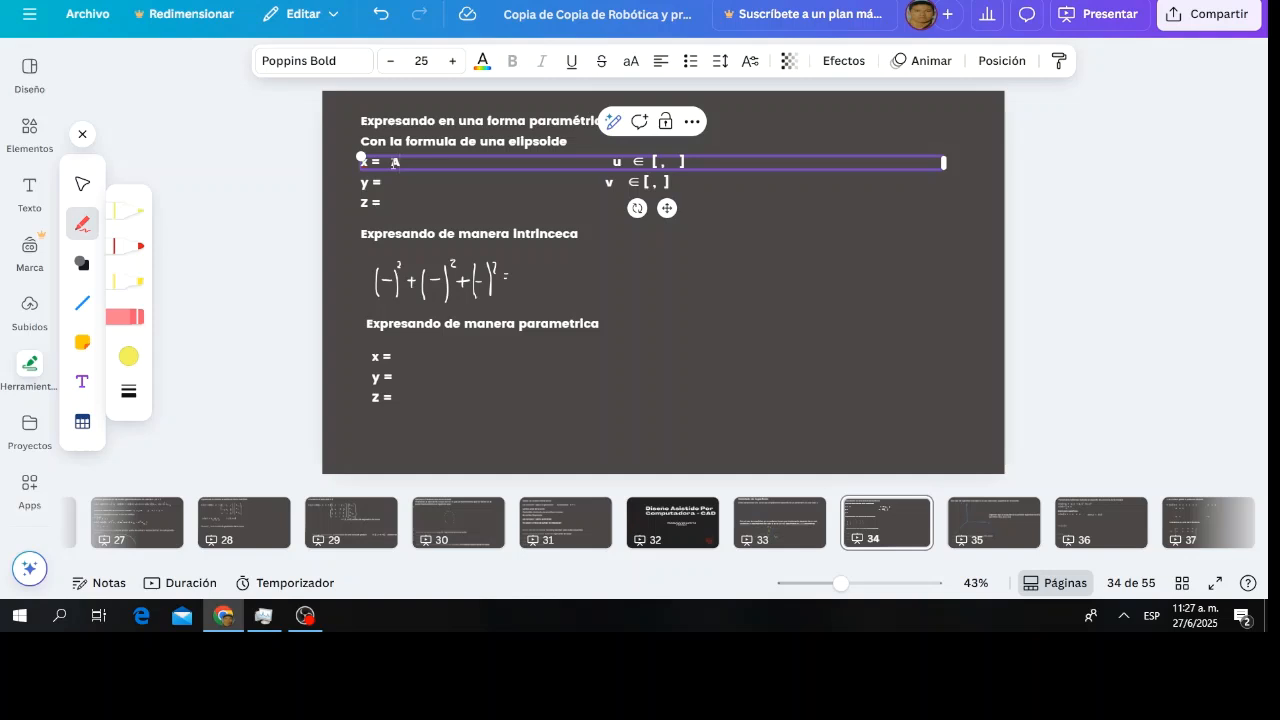
{"action": "type", "text": "cosu cosv"}
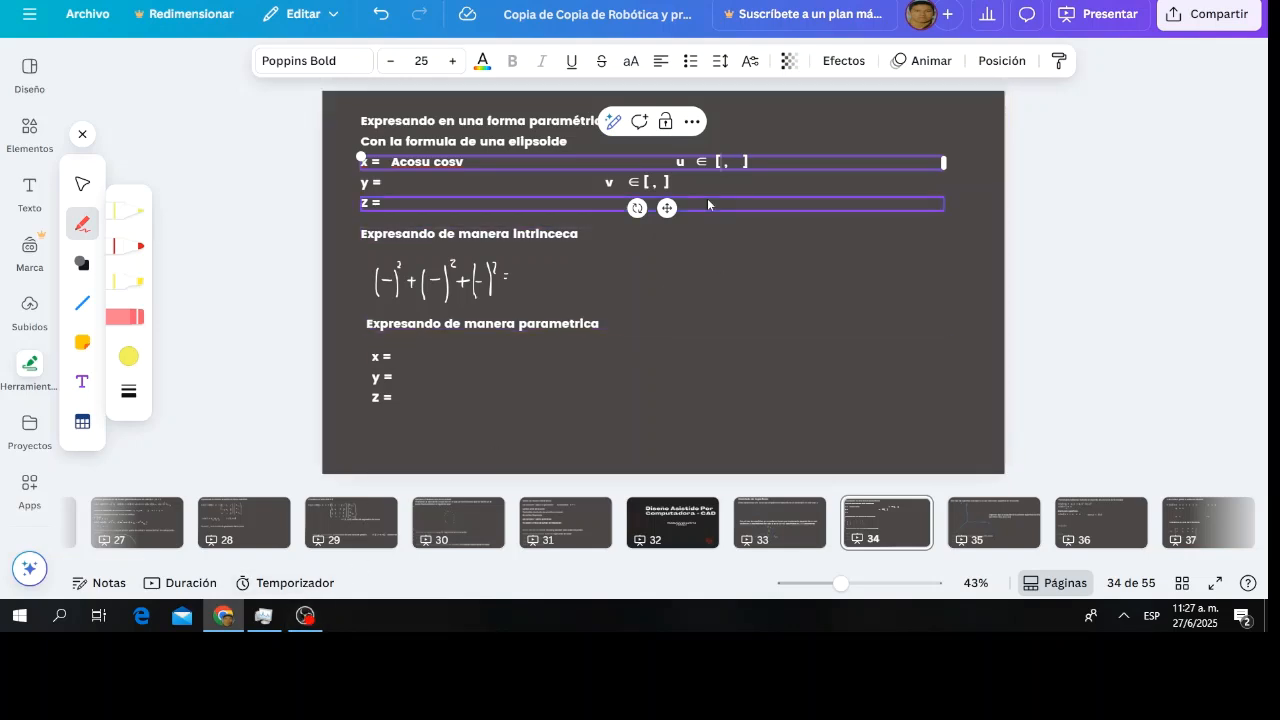
- Fill in the interval for u as [-pi/2 , pi/2 ] beside the ellipsoid's x equation
{"action": "type", "text": "-pi/2"}
{"action": "type", "text": "pi/2"}
{"action": "key", "text": "Delete"}
- Complete the ellipsoid's parametric y equation with "Bcosu sinv"
{"action": "left_click", "coordinate": [421, 186]}
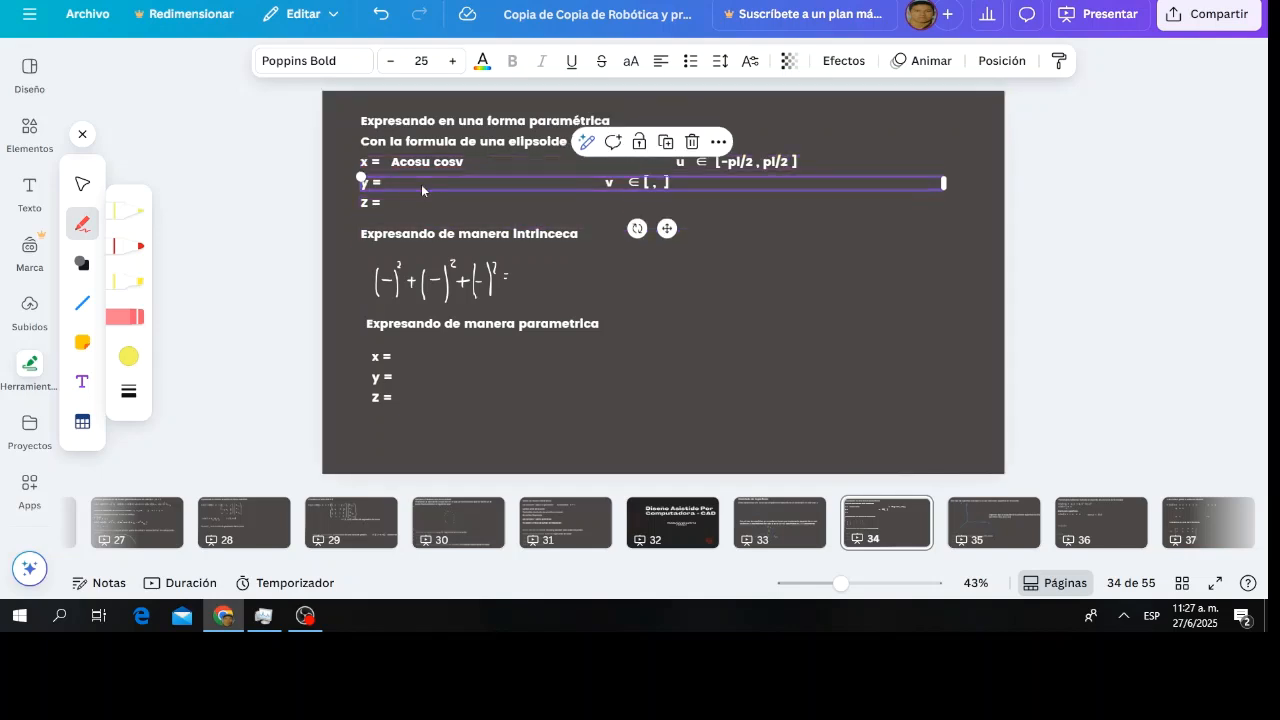
{"action": "left_click", "coordinate": [421, 184]}
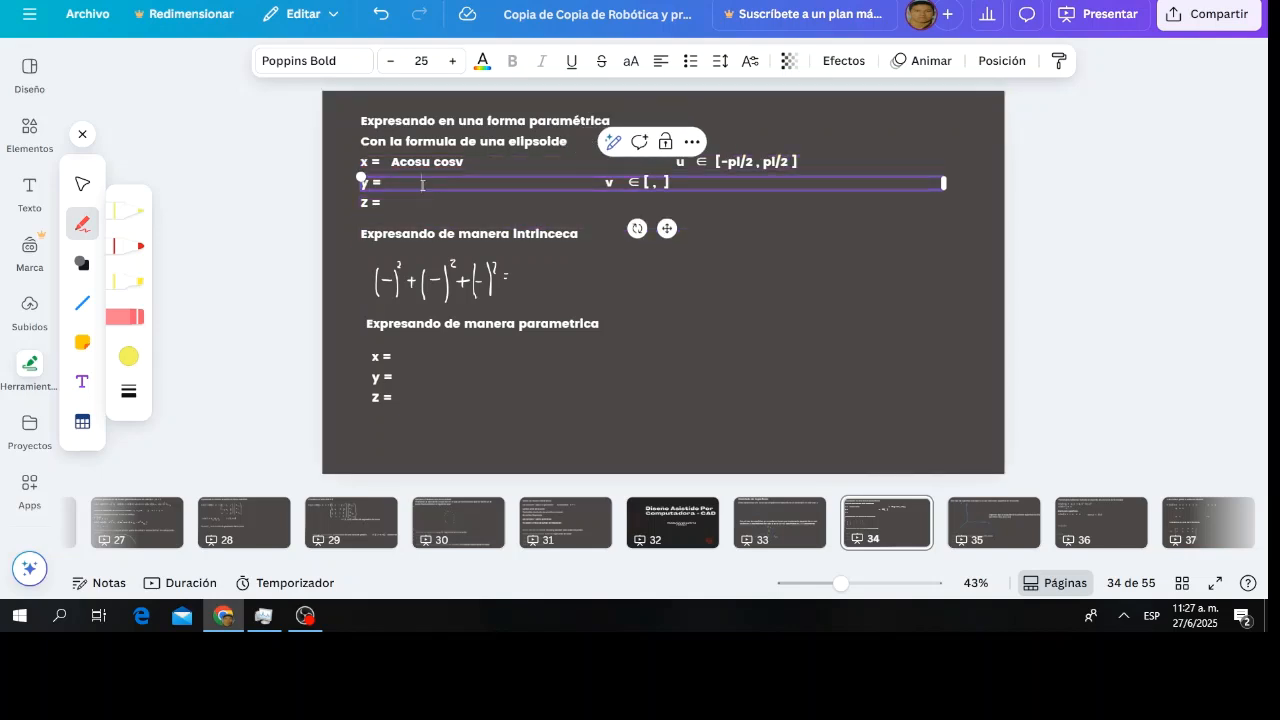
{"action": "type", "text": "Bcos"}
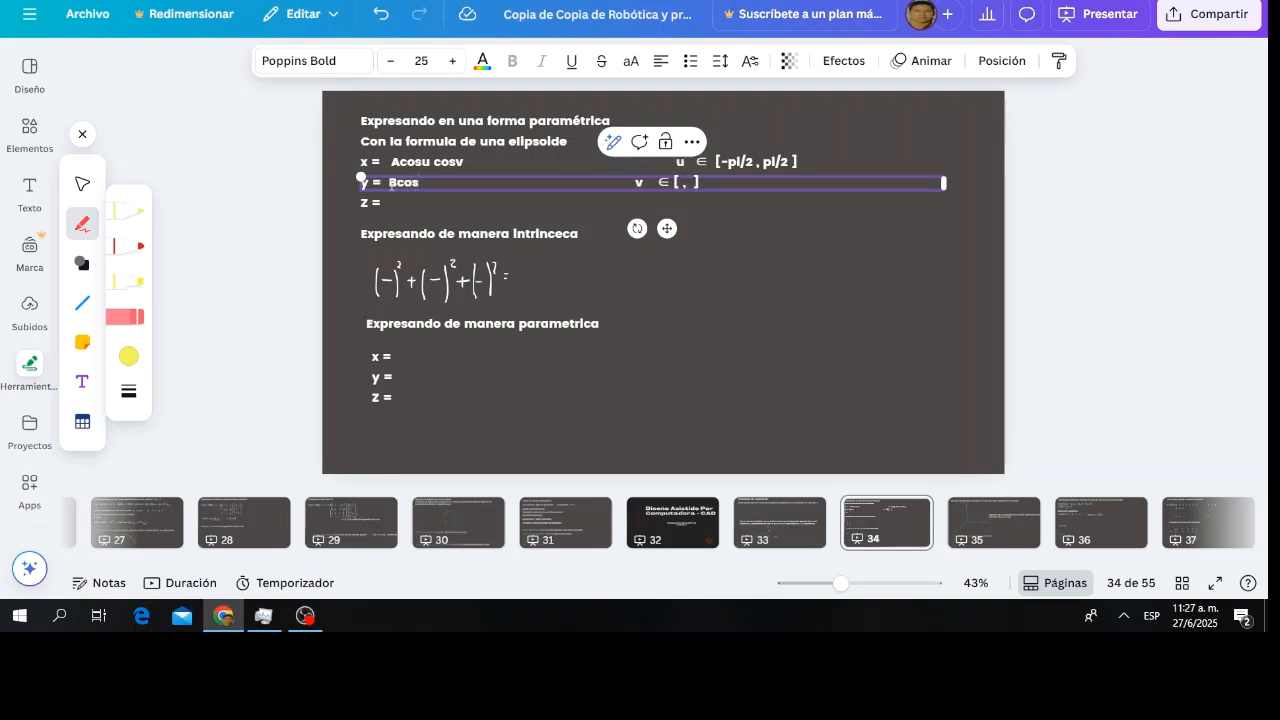
{"action": "type", "text": "u sinv"}
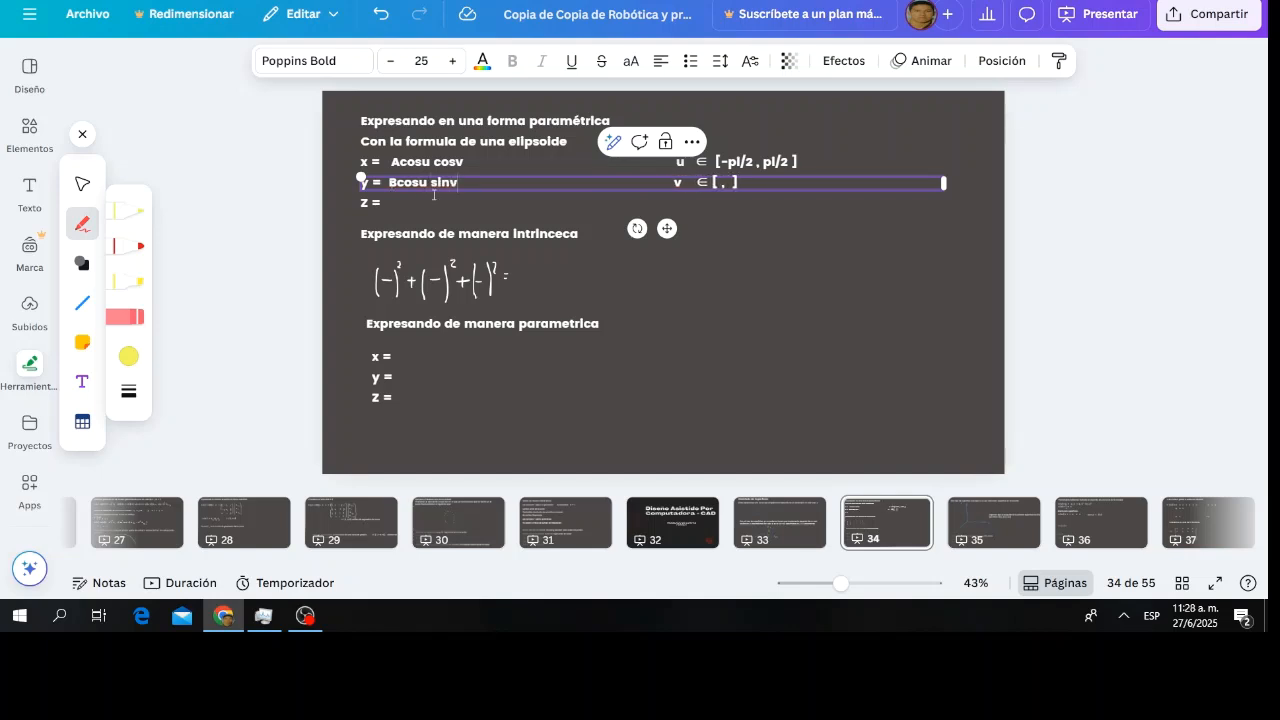
- Fill in the interval for v as [ 0, 2pi ] beside the ellipsoid's y equation
{"action": "left_click", "coordinate": [732, 182]}
{"action": "left_click", "coordinate": [722, 182]}
{"action": "type", "text": "0"}
{"action": "type", "text": " 2"}
{"action": "left_click", "coordinate": [730, 182]}
{"action": "type", "text": ","}
{"action": "key", "text": "End"}
{"action": "type", "text": "pi"}
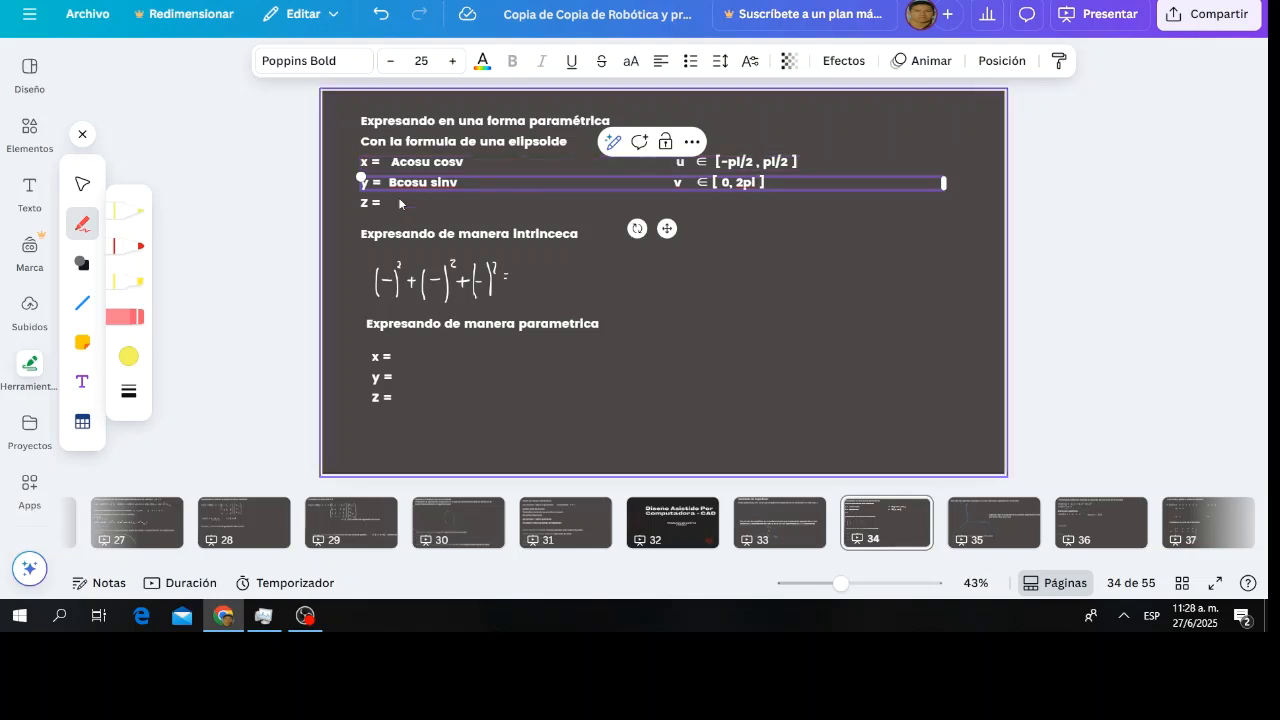
- Complete the ellipsoid's parametric Z equation with "csinu"
{"action": "left_click", "coordinate": [391, 201]}
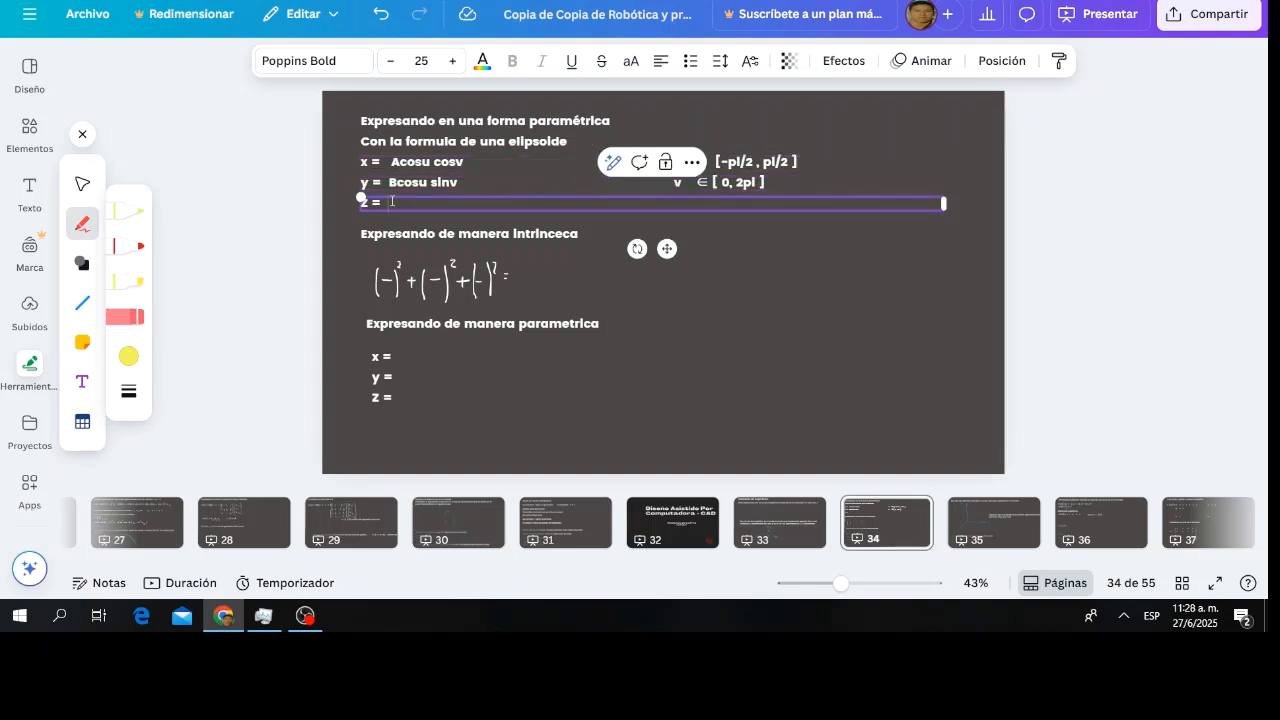
{"action": "type", "text": "Csinu"}
{"action": "left_click", "coordinate": [536, 370]}
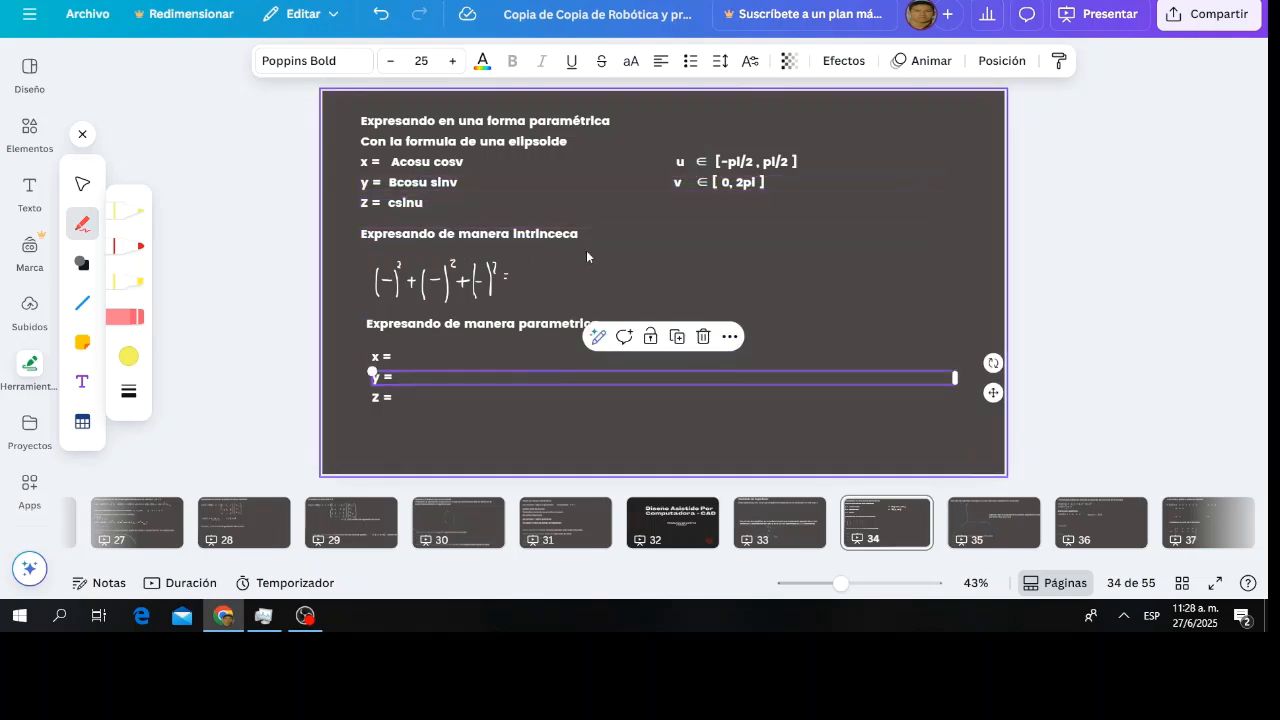
- Handwrite the missing terms of the intrinsic equation in white so it reads (x/A)² + (y/B)² + (z/C)² = 1
{"action": "left_click", "coordinate": [128, 357]}
{"action": "left_click", "coordinate": [345, 523]}
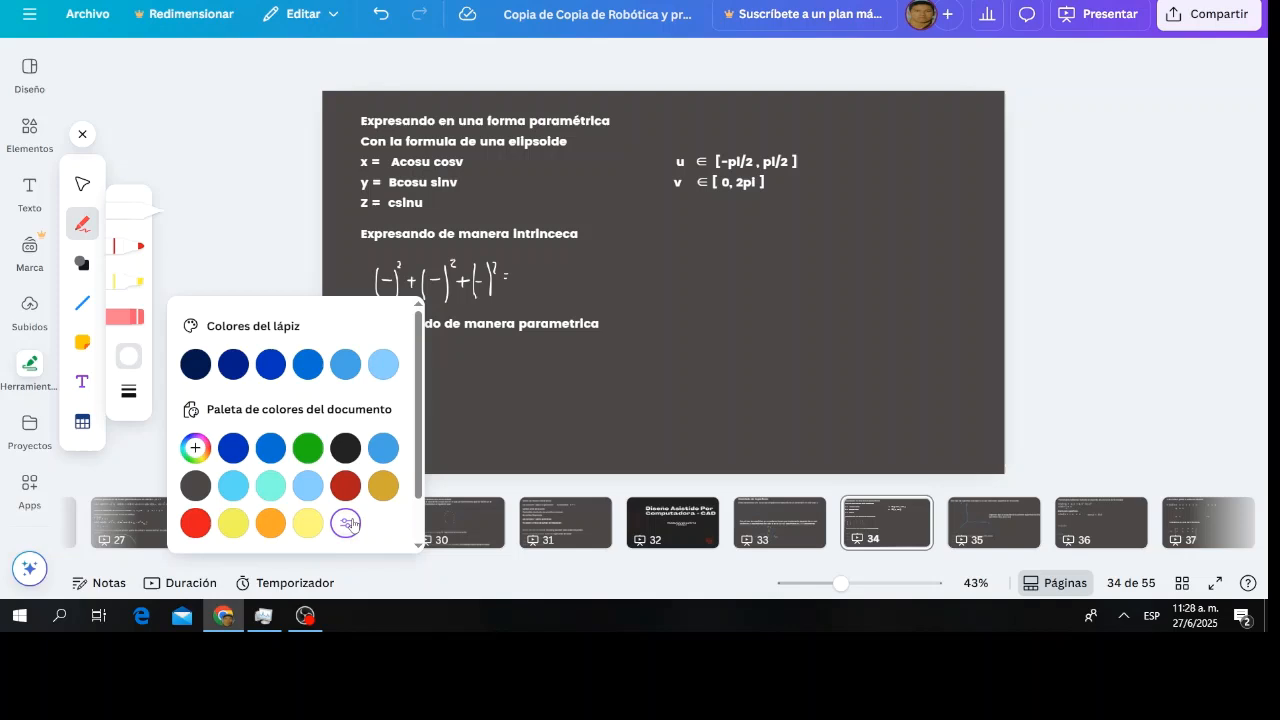
{"action": "left_click", "coordinate": [265, 261]}
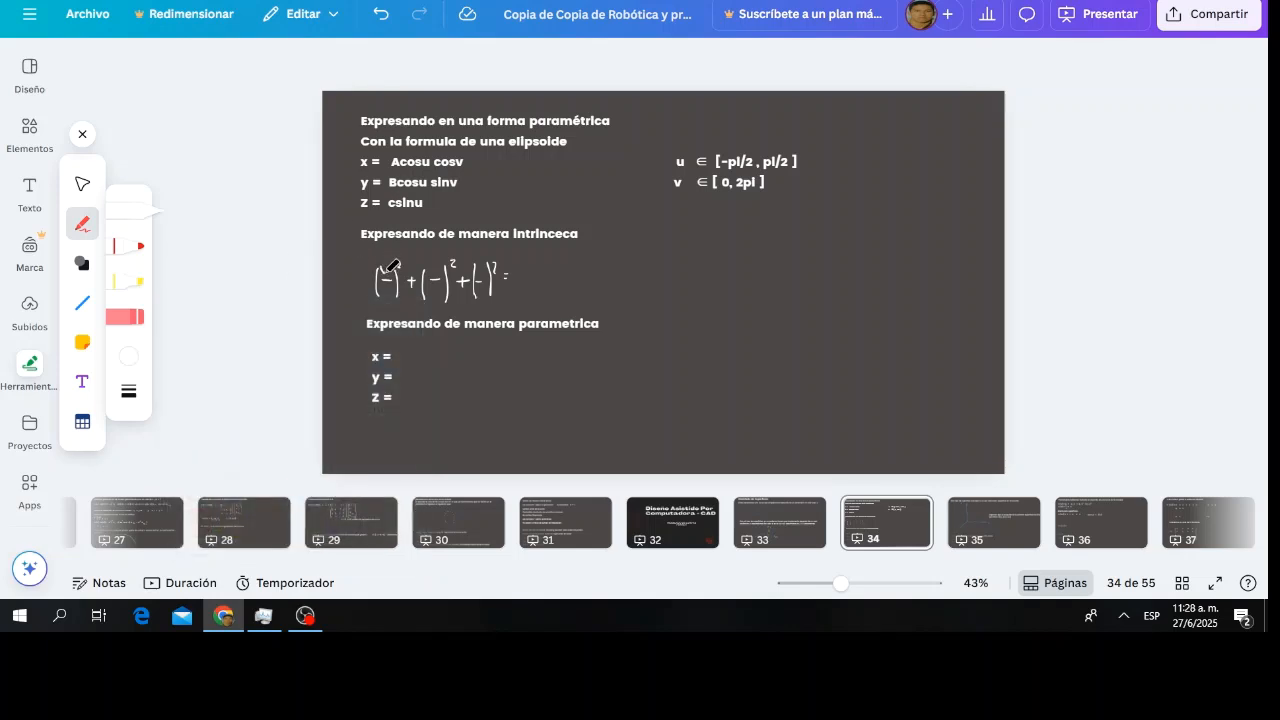
{"action": "left_click_drag", "start_coordinate": [378, 264], "coordinate": [386, 274]}
{"action": "left_click_drag", "start_coordinate": [386, 264], "coordinate": [378, 274]}
{"action": "left_click_drag", "start_coordinate": [386, 287], "coordinate": [388, 292]}
{"action": "left_click_drag", "start_coordinate": [432, 264], "coordinate": [431, 299]}
{"action": "mouse_move", "coordinate": [478, 262]}
{"action": "left_mouse_down"}
{"action": "mouse_move", "coordinate": [495, 270]}
{"action": "mouse_move", "coordinate": [478, 292]}
{"action": "mouse_move", "coordinate": [521, 281]}
{"action": "left_mouse_up"}
- Complete the lower parametric equations on page 34 as x = Rcosu, y = Rsinu and Z = v
{"action": "left_click", "coordinate": [422, 356]}
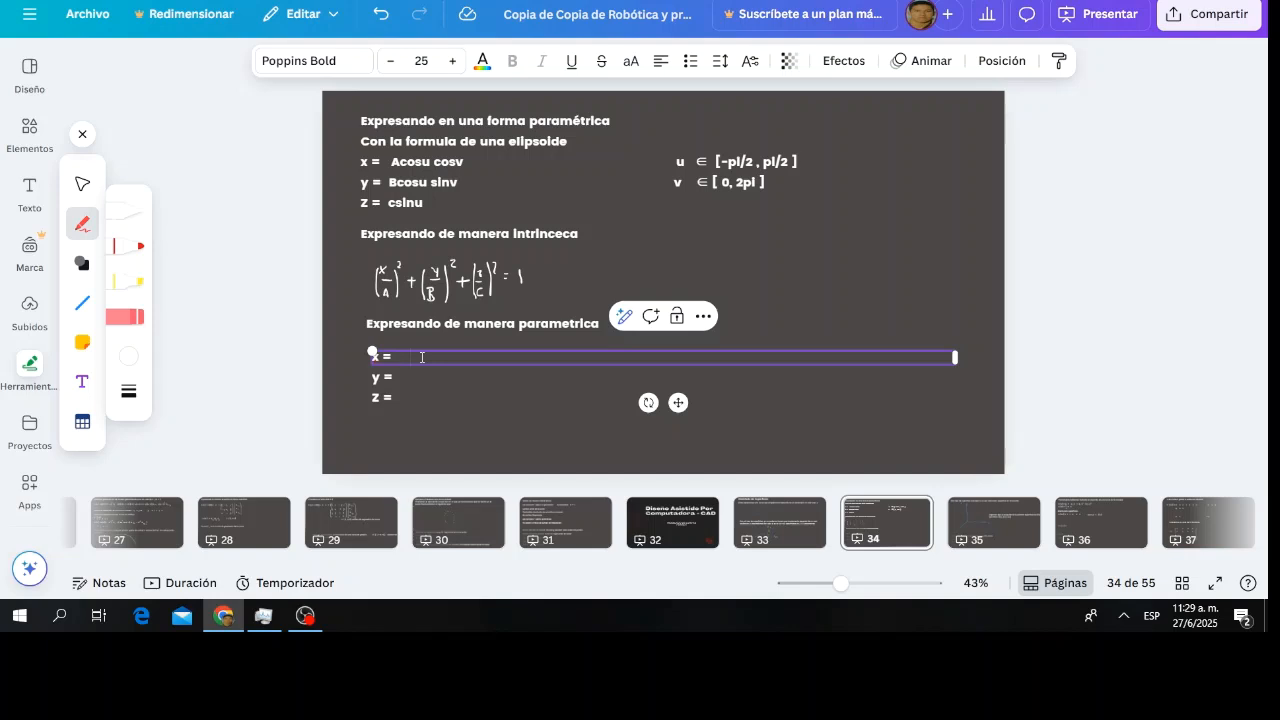
{"action": "type", "text": "Rcosu"}
{"action": "left_click", "coordinate": [410, 375]}
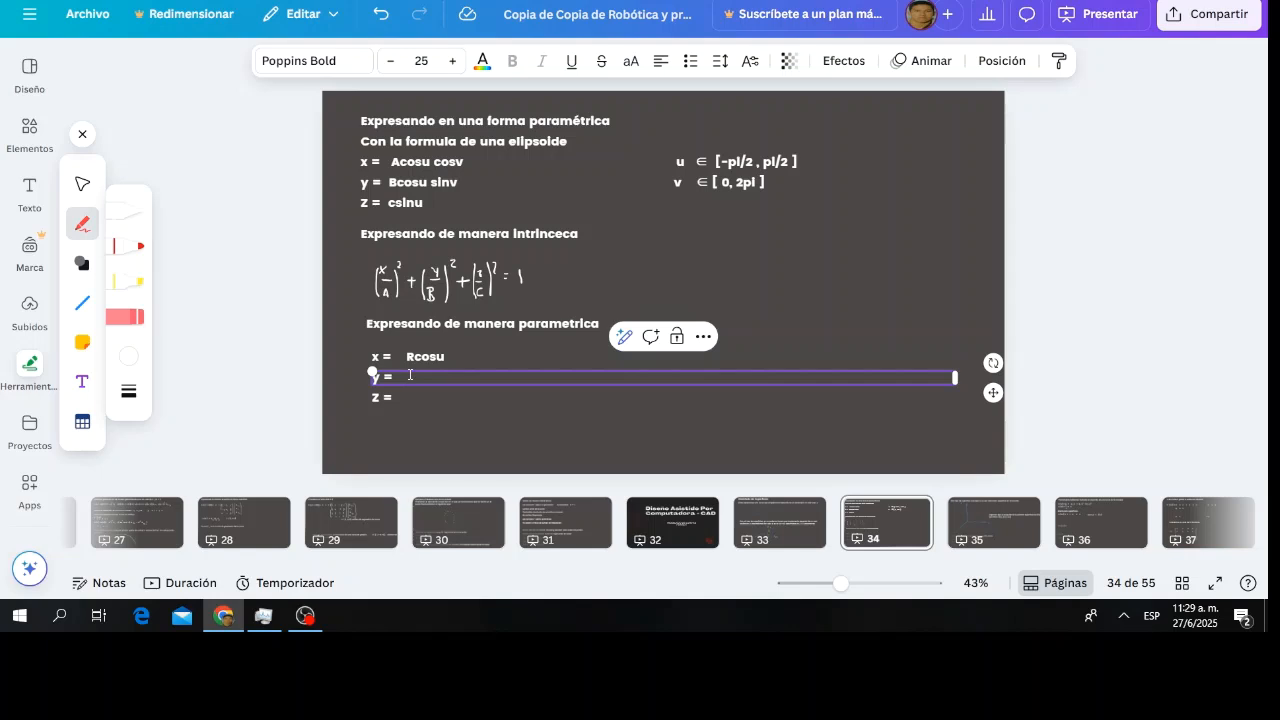
{"action": "type", "text": "Rsinu"}
{"action": "left_click", "coordinate": [421, 398]}
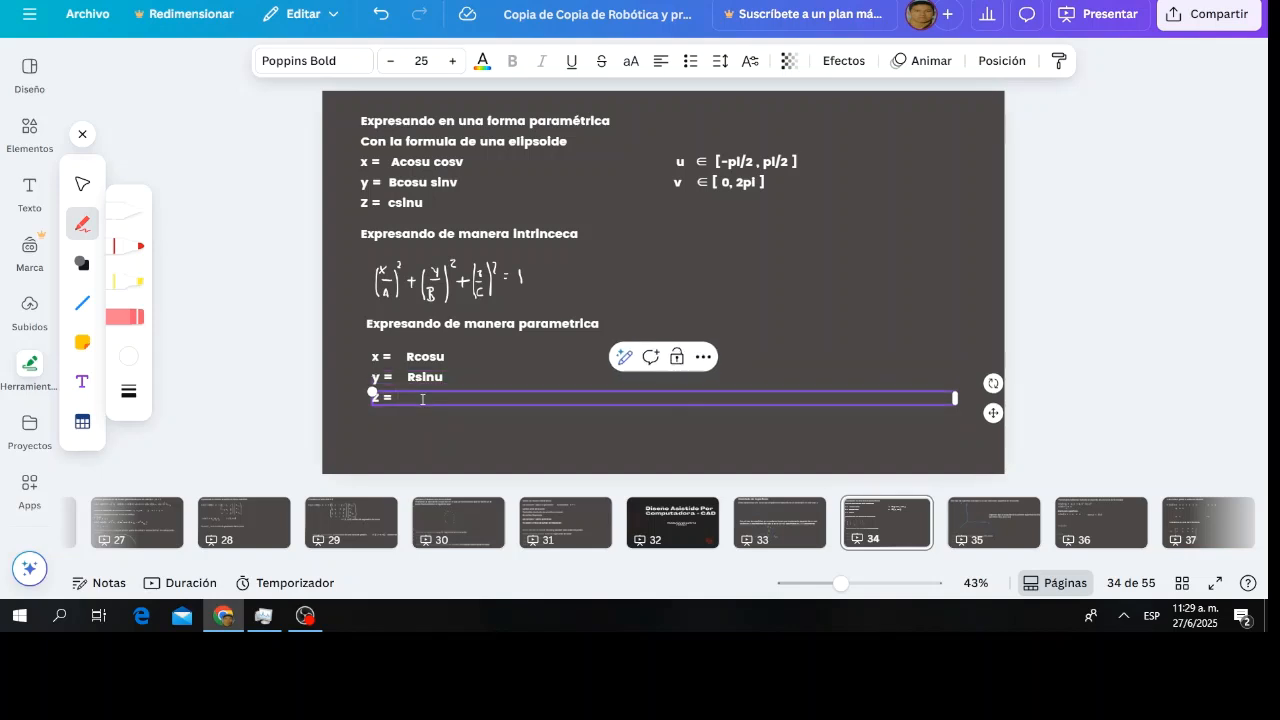
{"action": "type", "text": "v"}
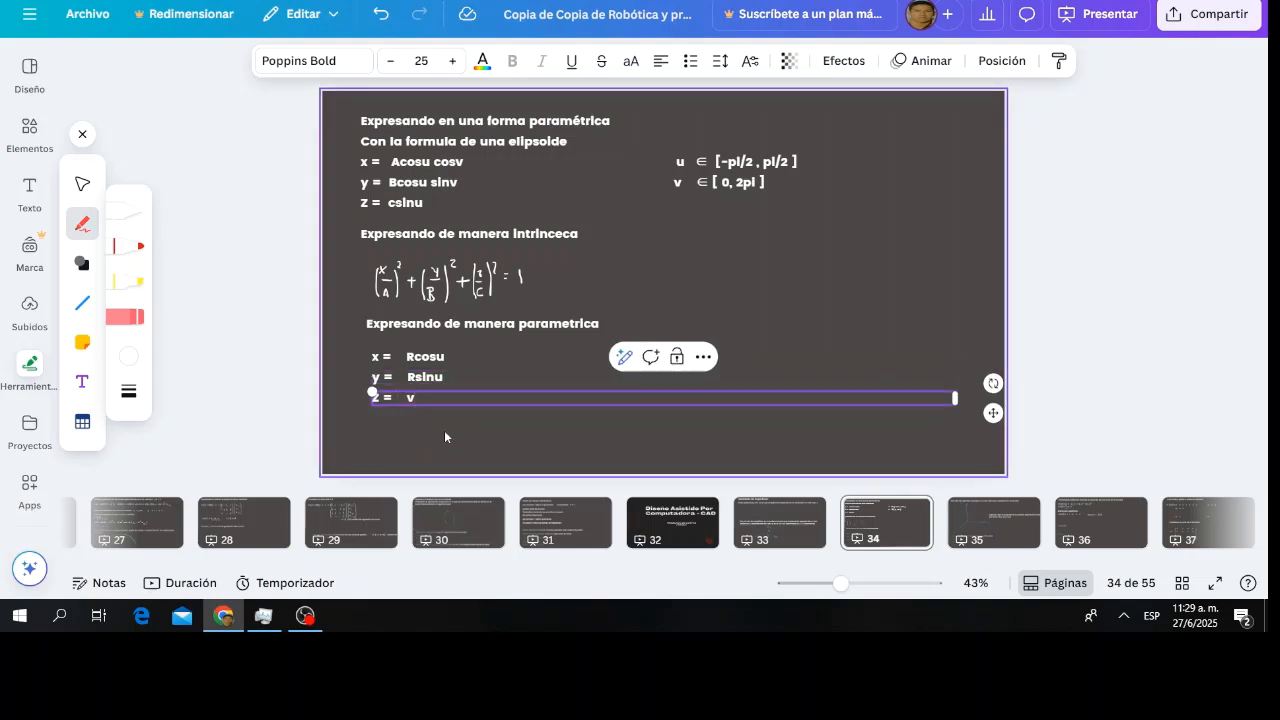
{"action": "left_click", "coordinate": [444, 430]}
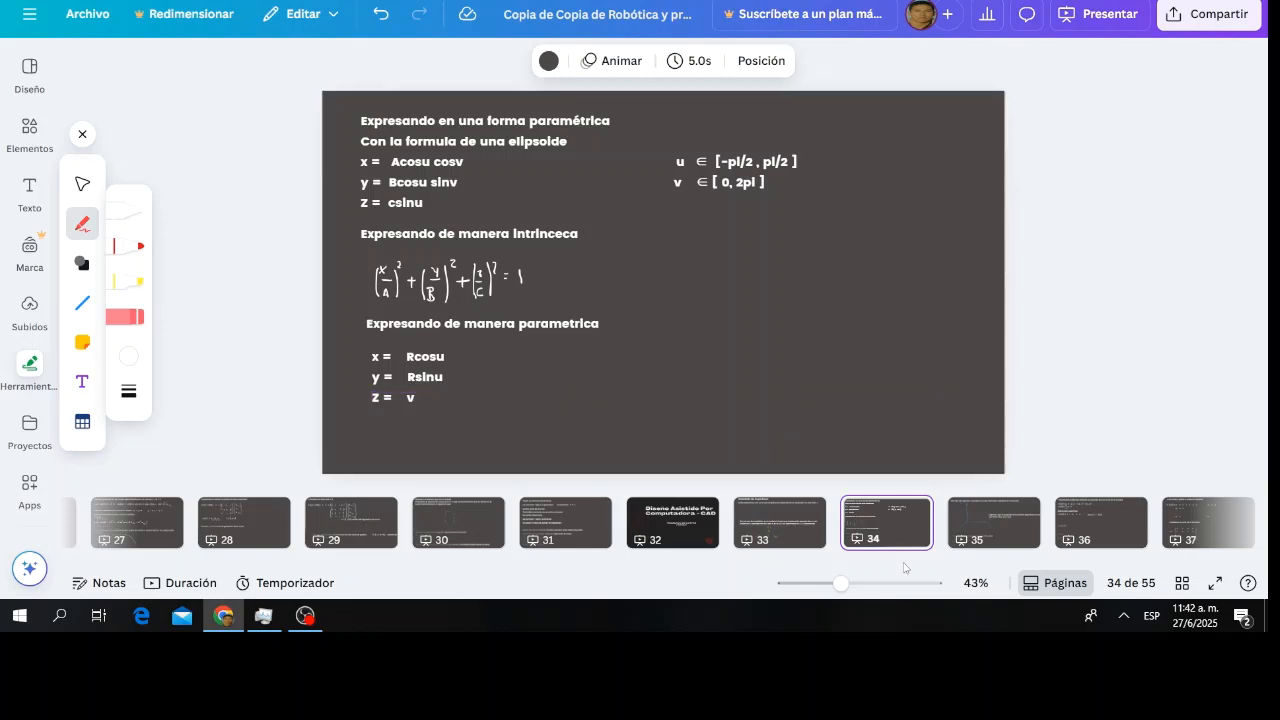
- On page 35, draw a white descending profile curve between the z and y axes for the surface of revolution
{"action": "left_click", "coordinate": [994, 530]}
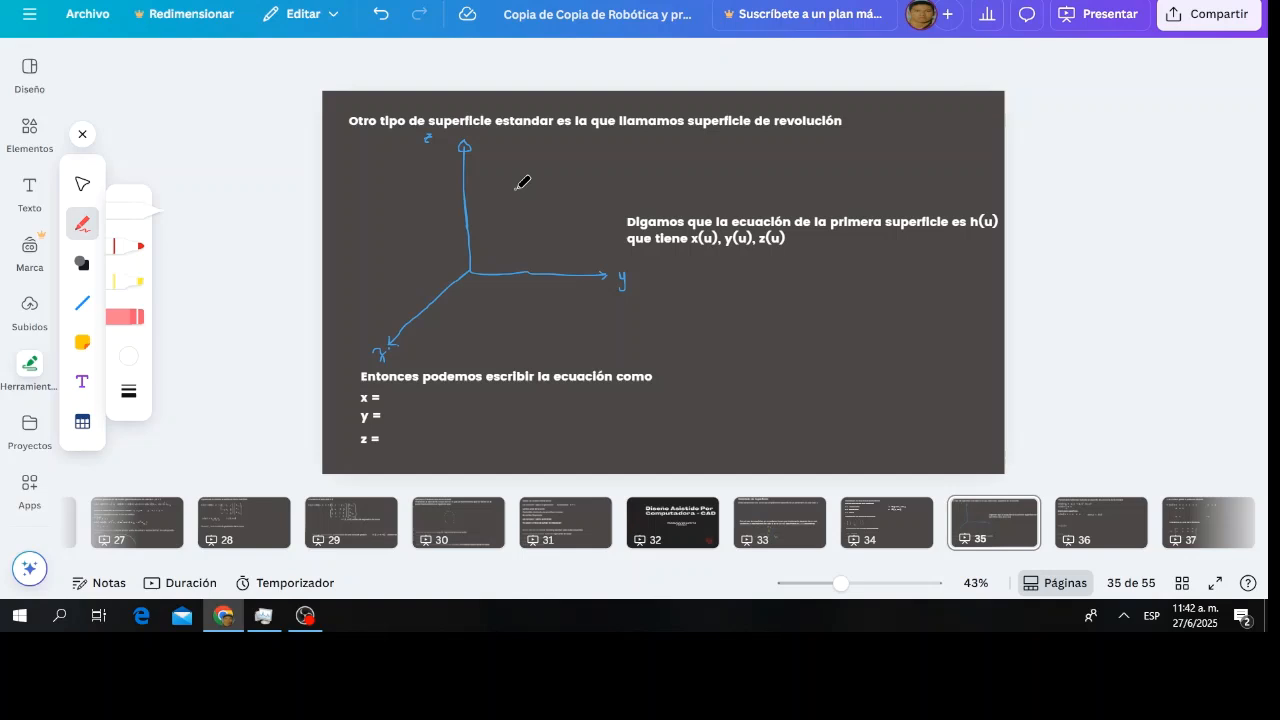
{"action": "left_click_drag", "start_coordinate": [478, 162], "coordinate": [558, 247]}
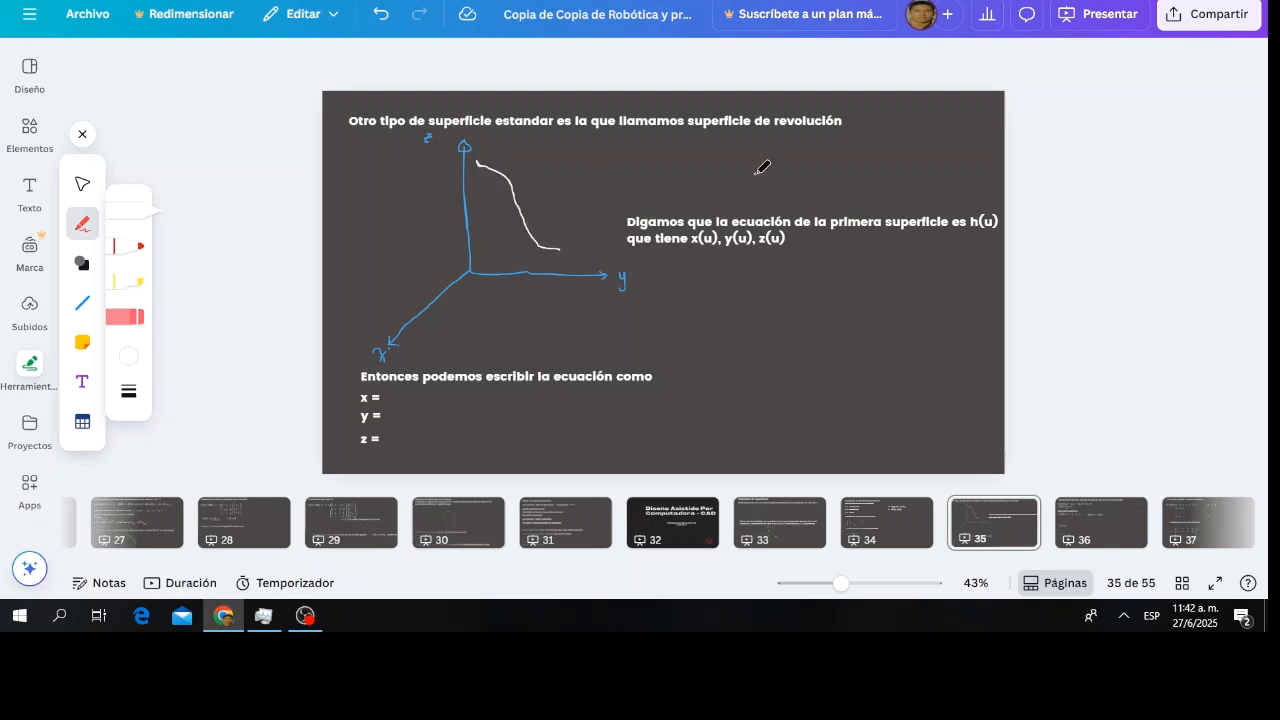